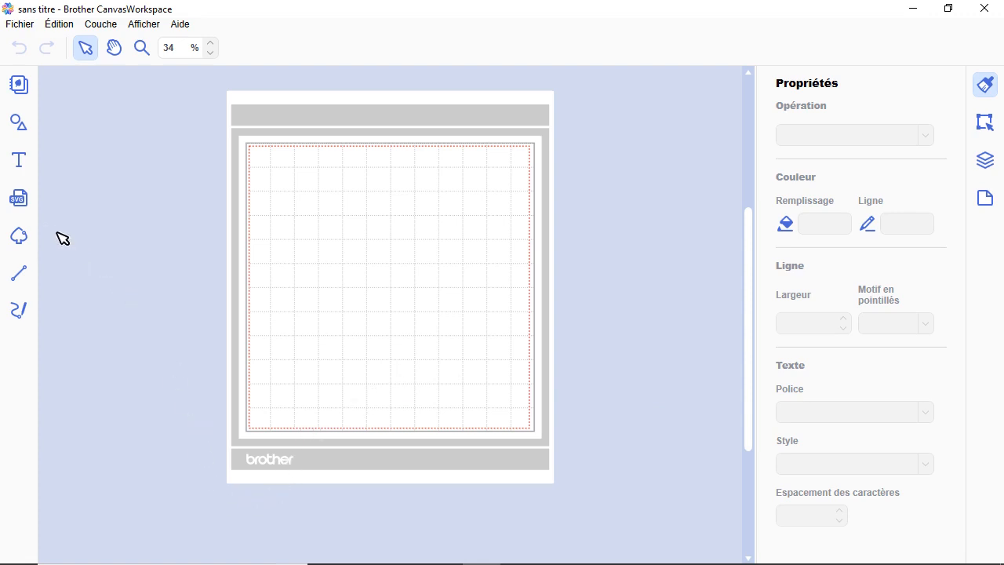
Step: Import the SVG file fzr20Aya01 from the Formations Canva folder inside Boutique Etsy
left_click(19, 200)
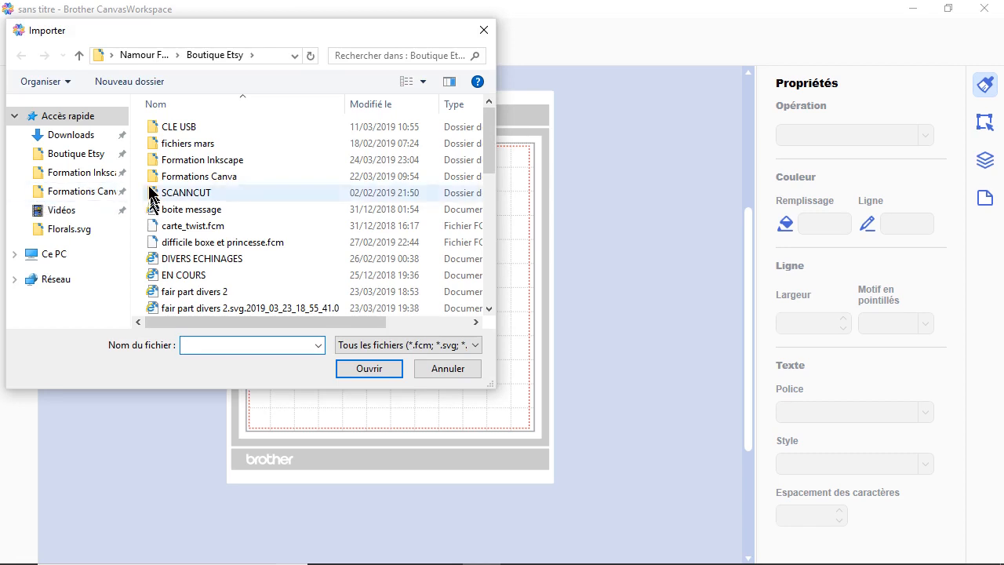
left_click(98, 174)
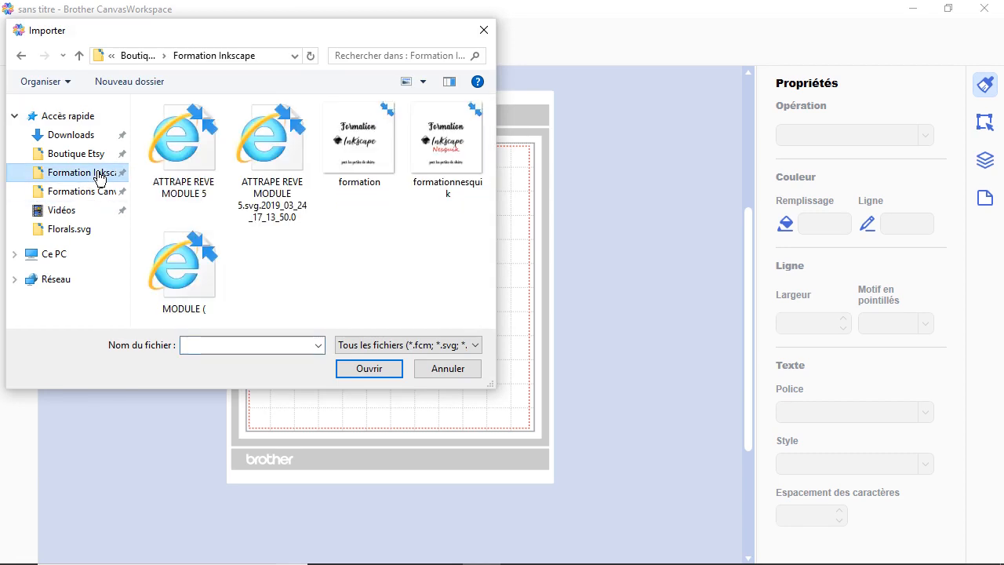
left_click(99, 161)
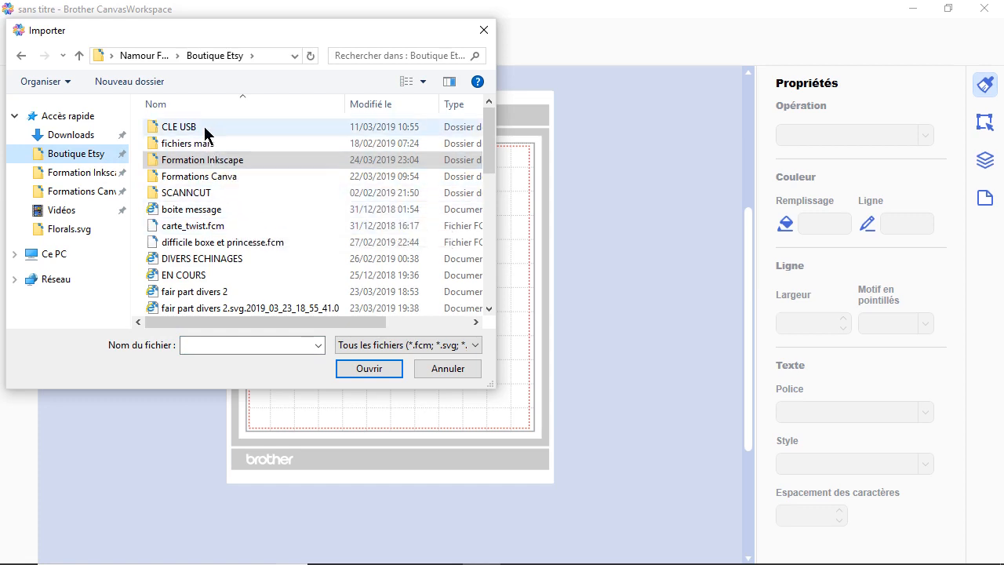
double_click(214, 179)
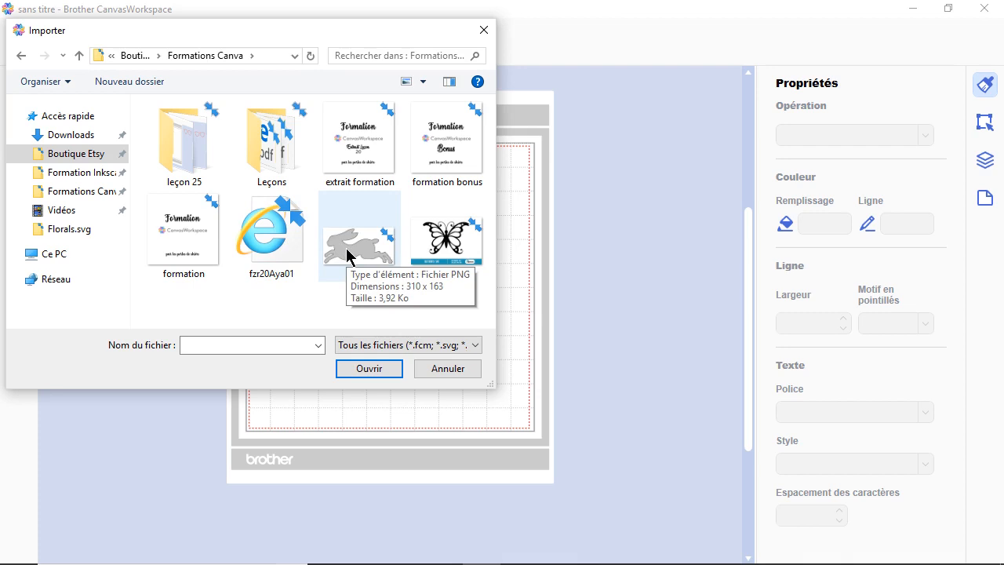
left_click(265, 257)
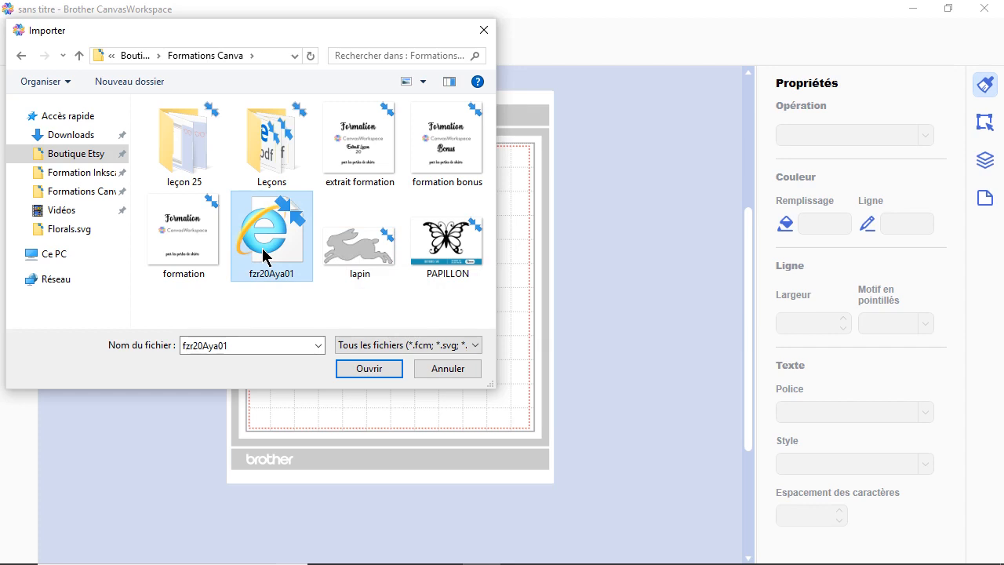
left_click(359, 368)
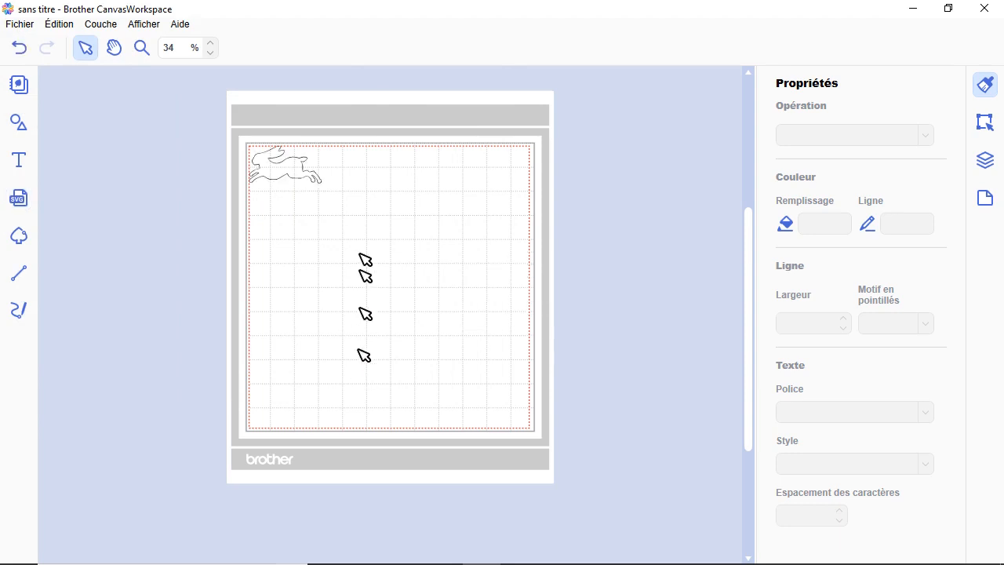
Step: Examine the imported rabbit's outline up close, with the whole figure in view
left_click(141, 51)
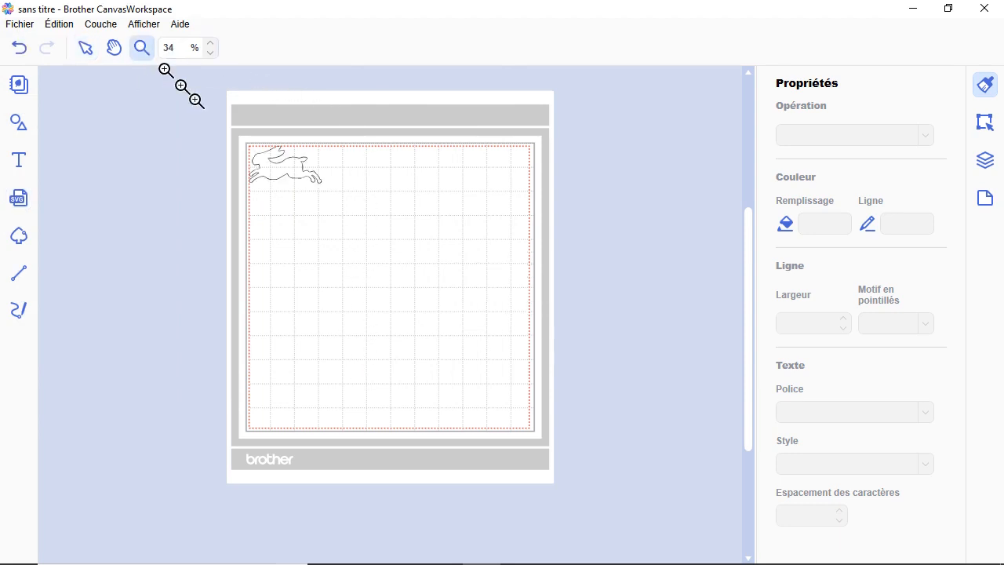
left_click(267, 173)
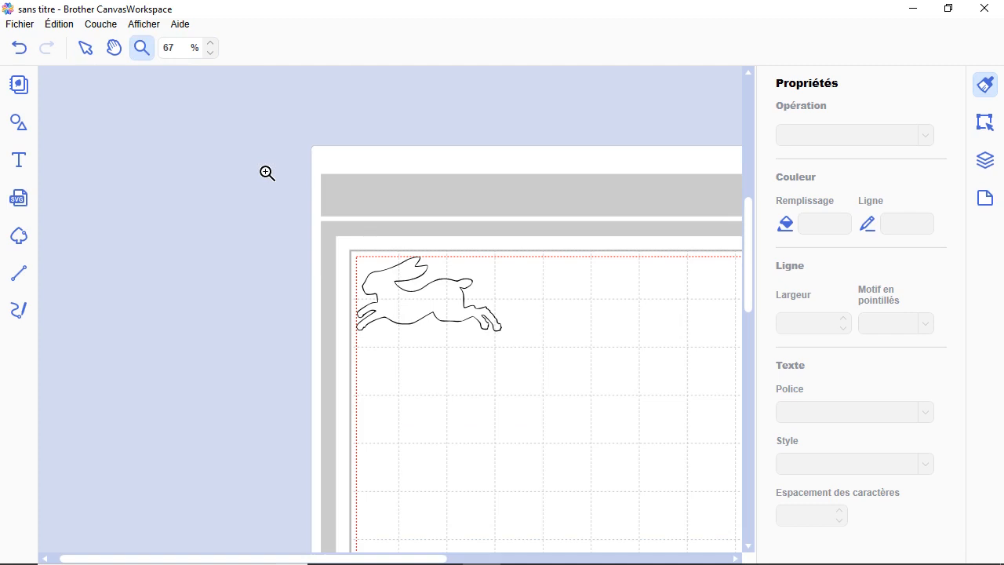
left_click(448, 303)
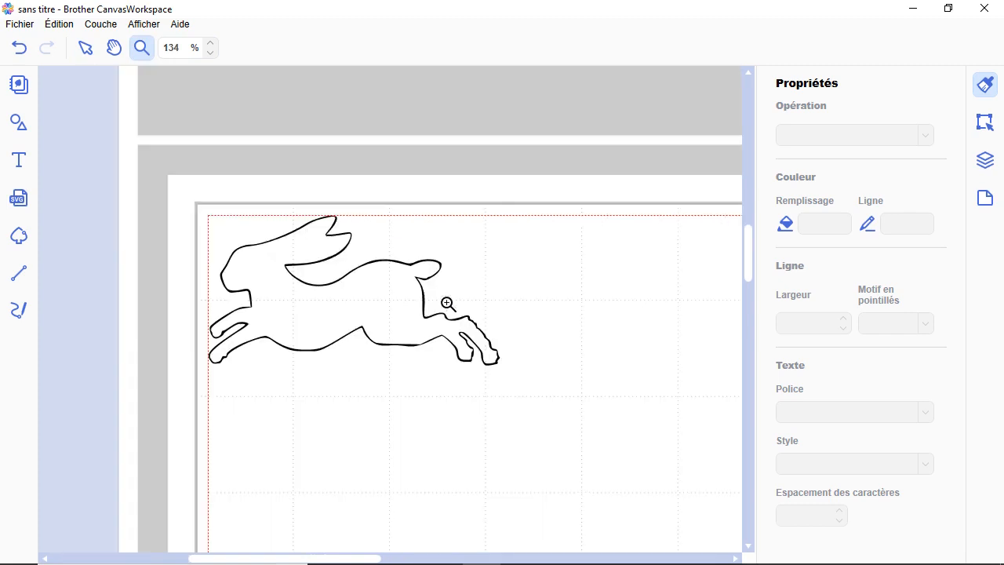
left_click(394, 305)
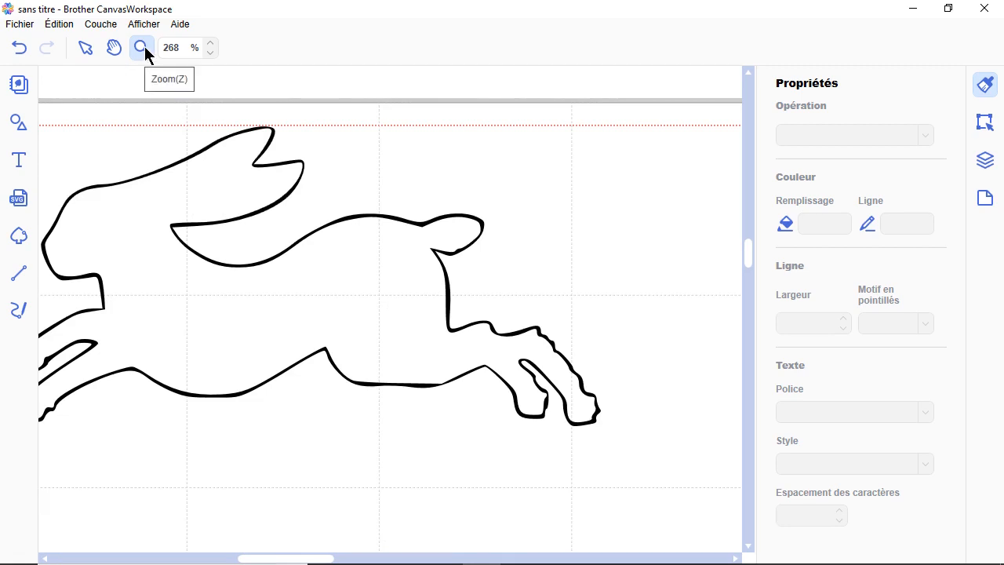
left_click(84, 50)
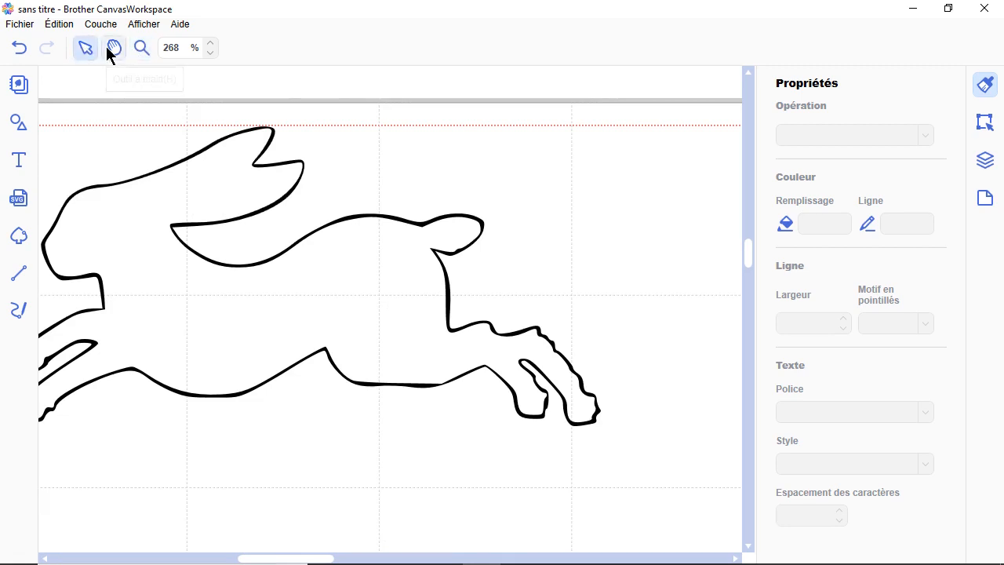
left_click(114, 48)
left_click_drag(182, 225, 249, 216)
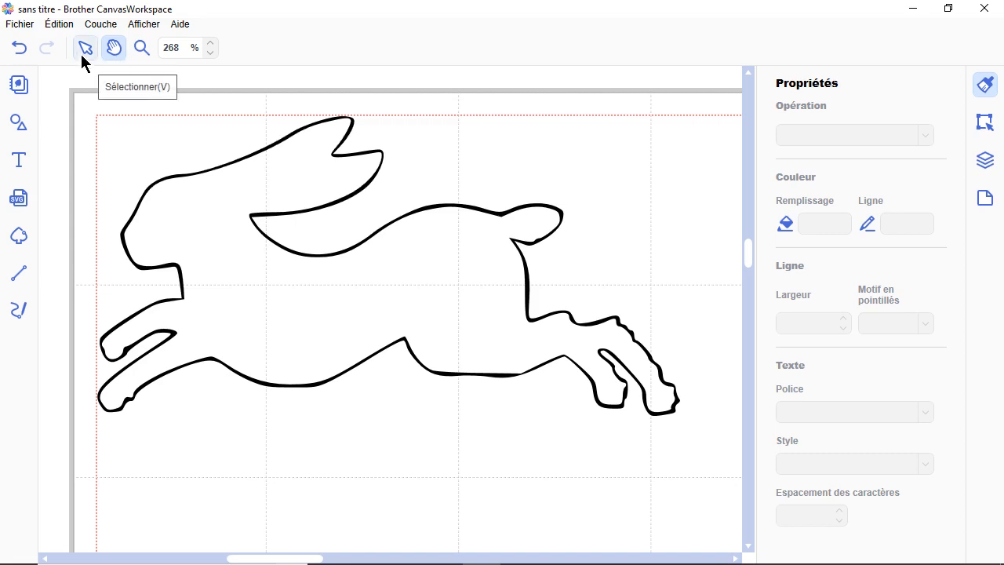
left_click(84, 49)
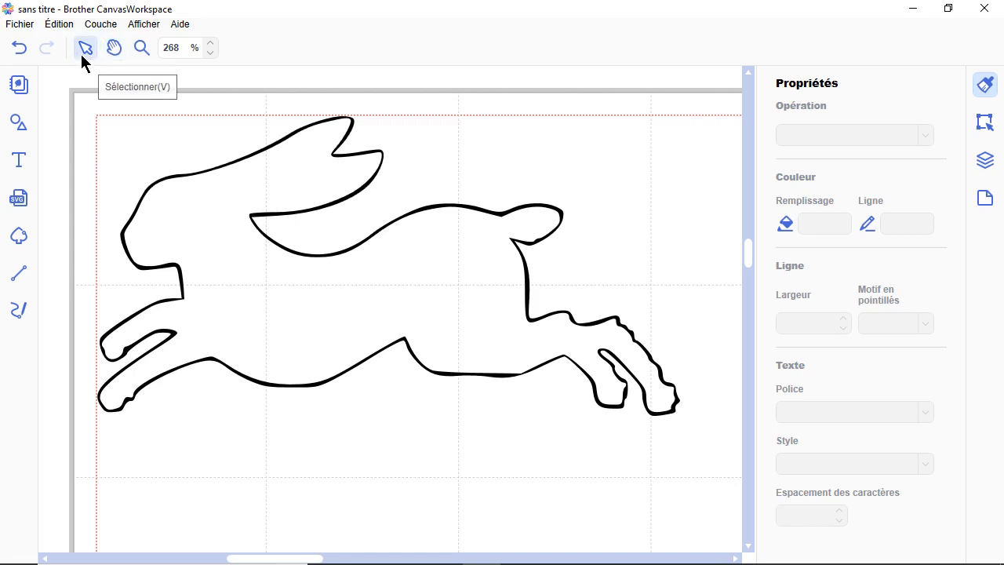
Step: Make the rabbit's fill transparent and set its line colour to black (#000000)
left_click(248, 155)
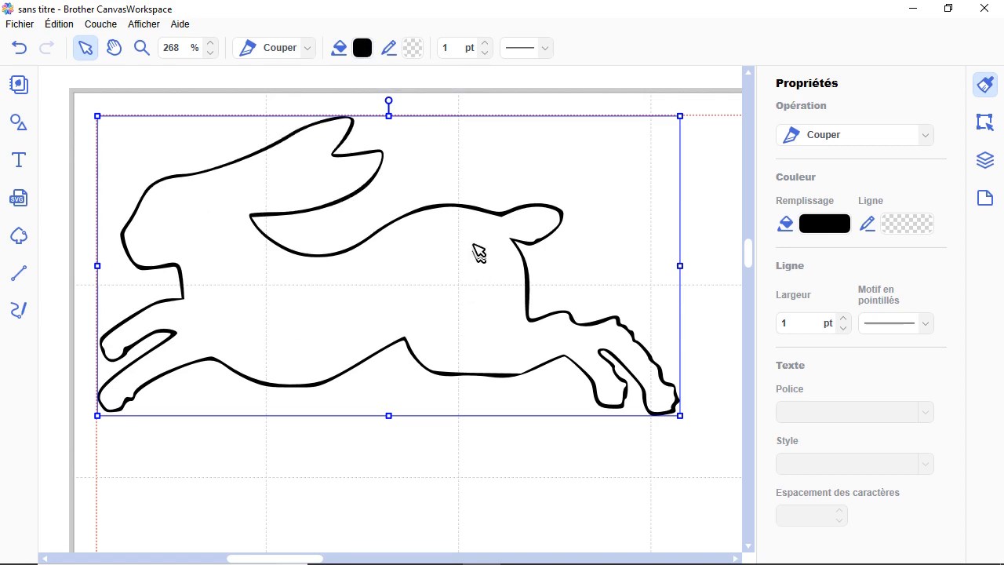
left_click(362, 47)
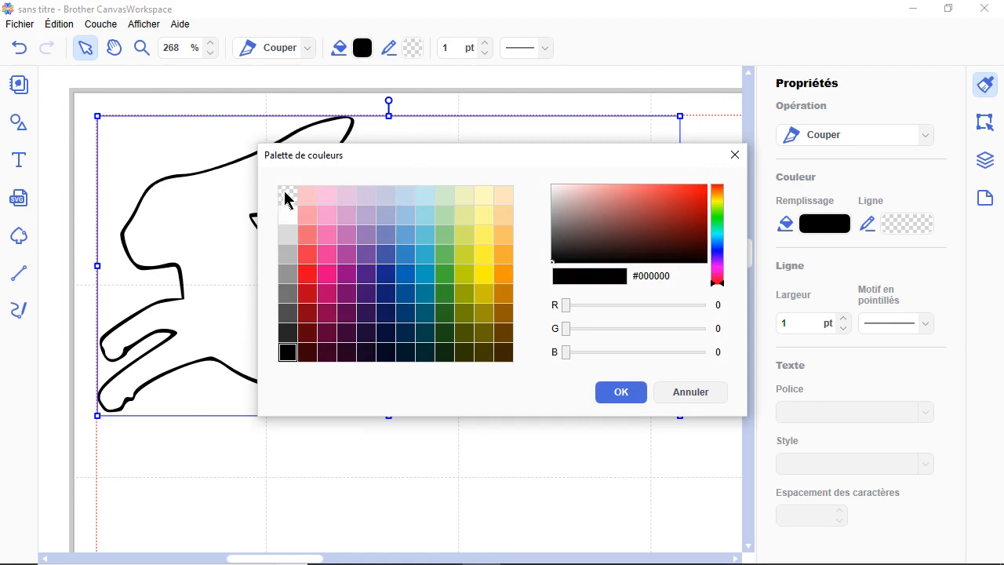
left_click(285, 196)
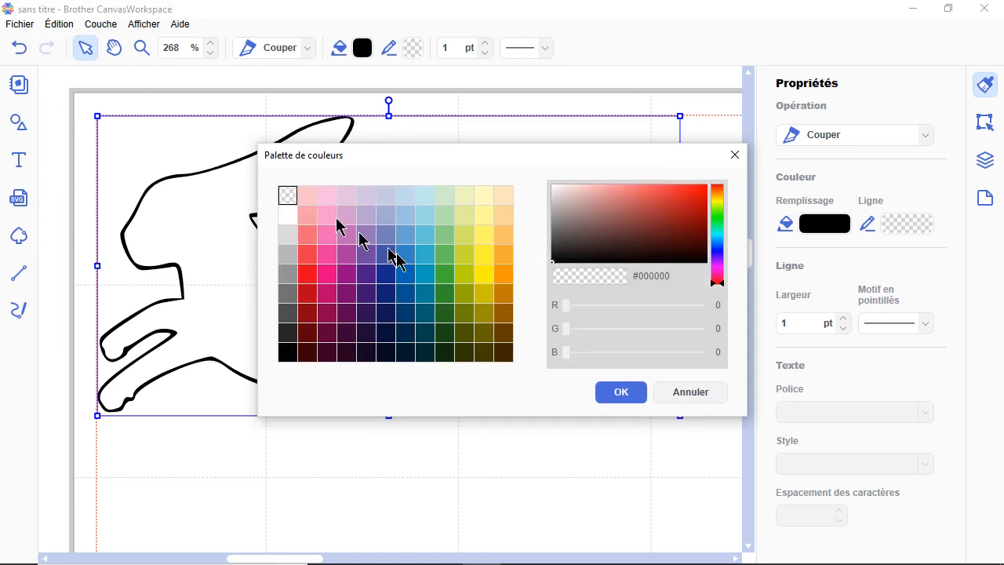
left_click(612, 393)
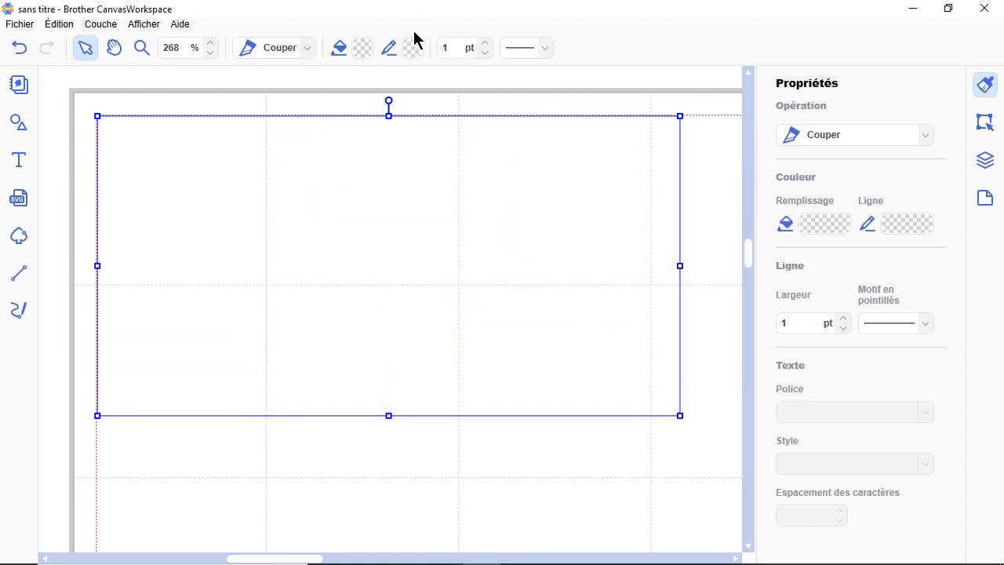
left_click(413, 49)
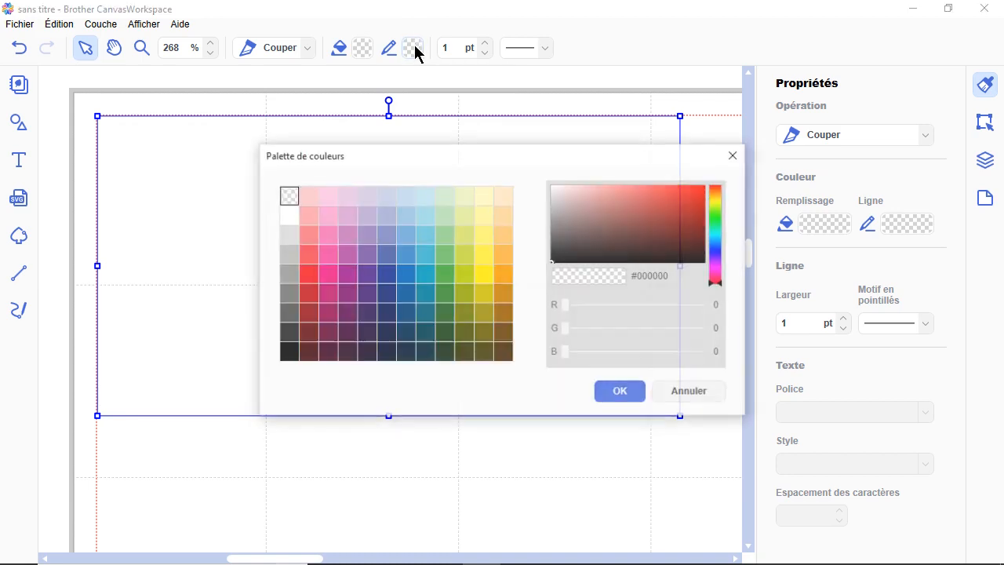
left_click(285, 357)
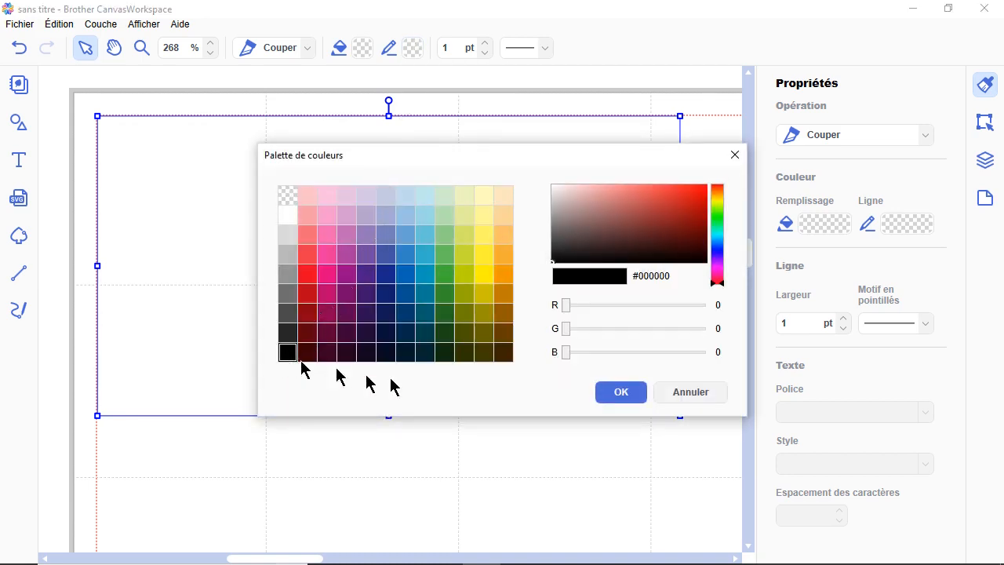
left_click(605, 405)
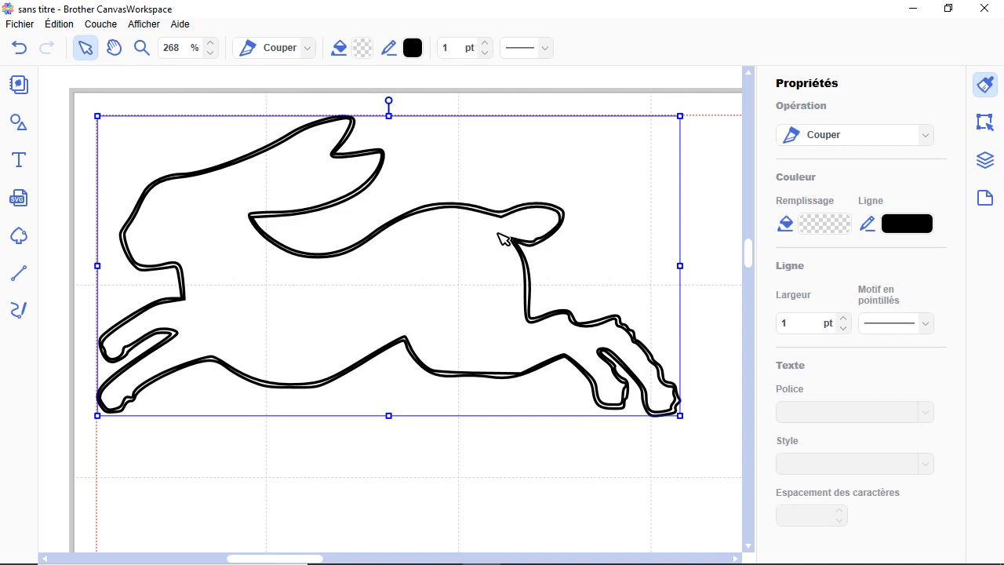
Step: Show the layer list and add a plain sharp-cornered square from the basic shapes
left_click(987, 161)
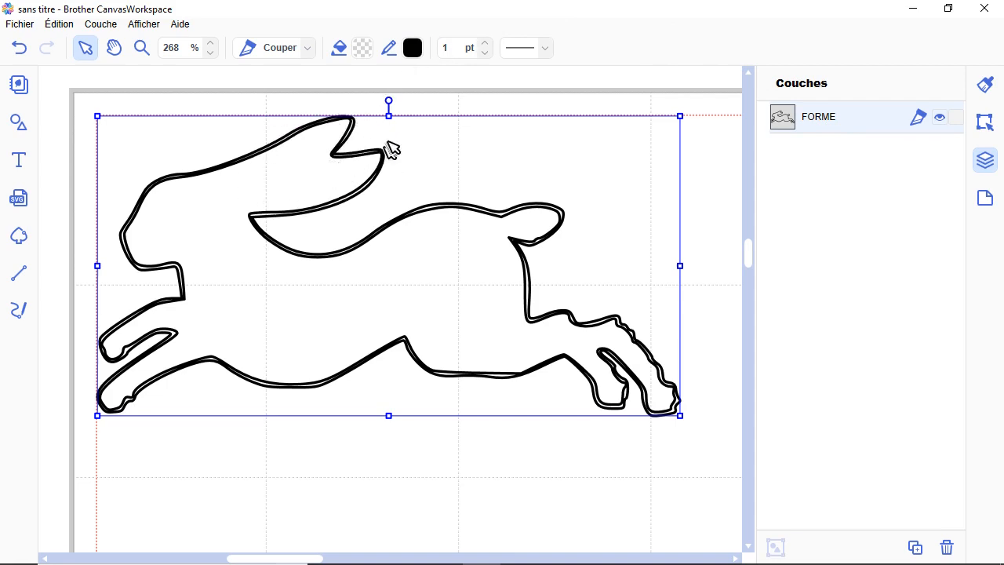
left_click(15, 124)
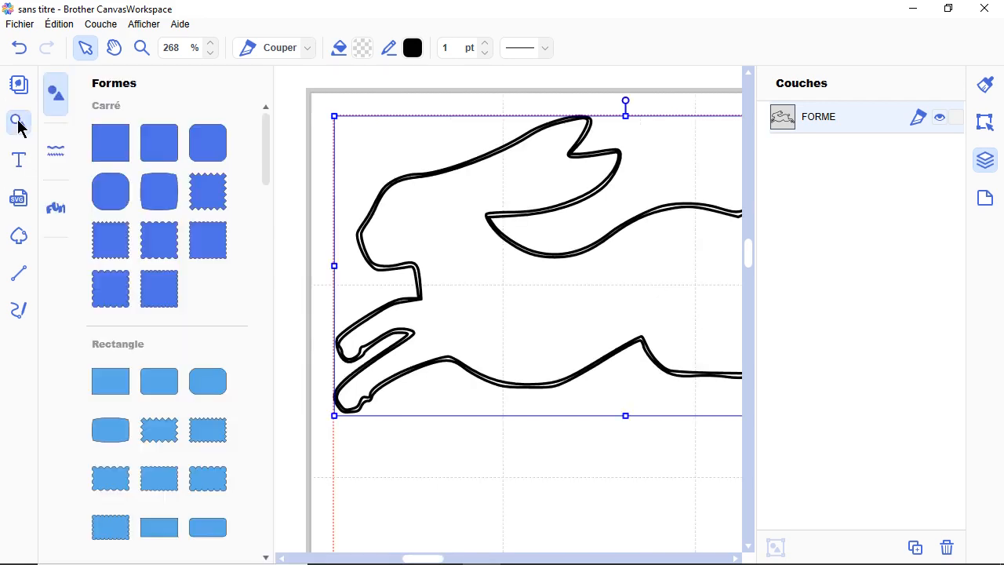
left_click(110, 153)
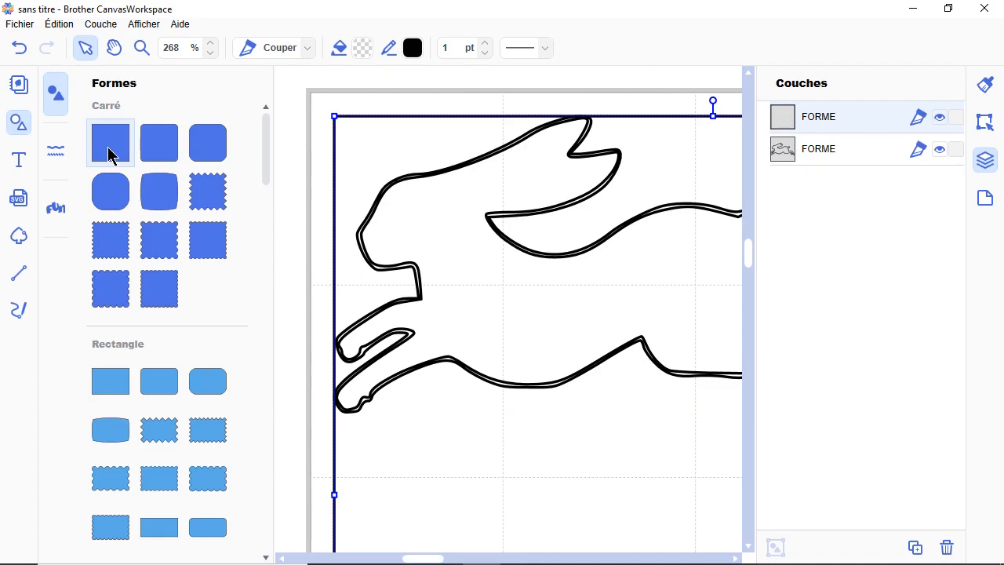
left_click(19, 122)
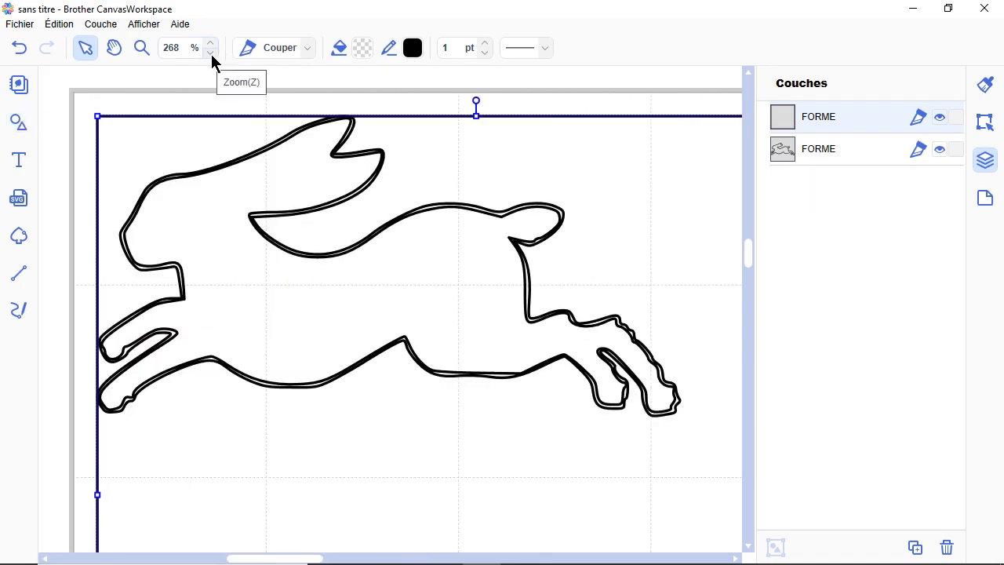
Step: Move the square slightly up and left so that it surrounds the whole rabbit
left_click(211, 55)
left_click(211, 55)
left_click(211, 55)
left_click(212, 54)
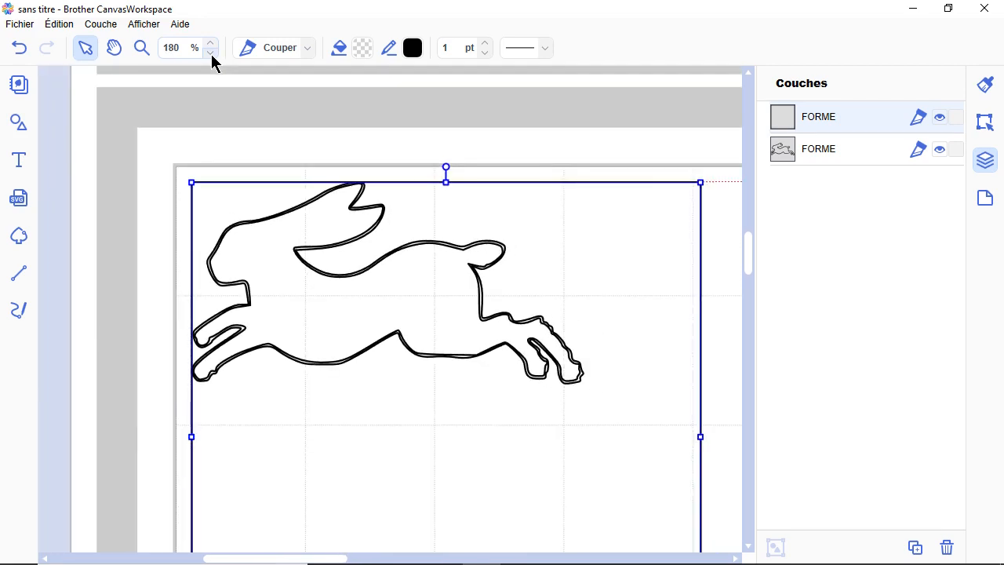
left_click(211, 54)
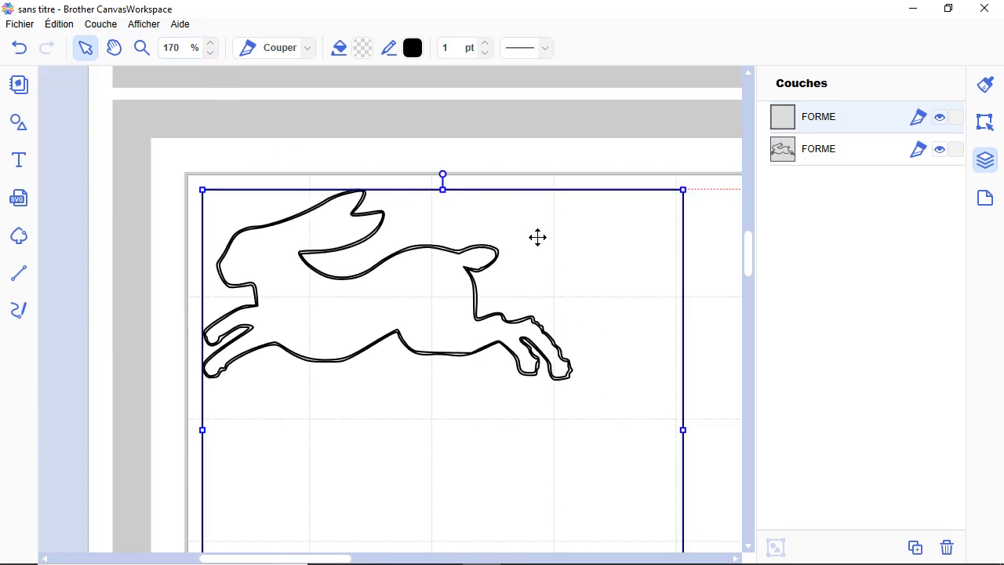
left_click_drag(537, 237, 521, 202)
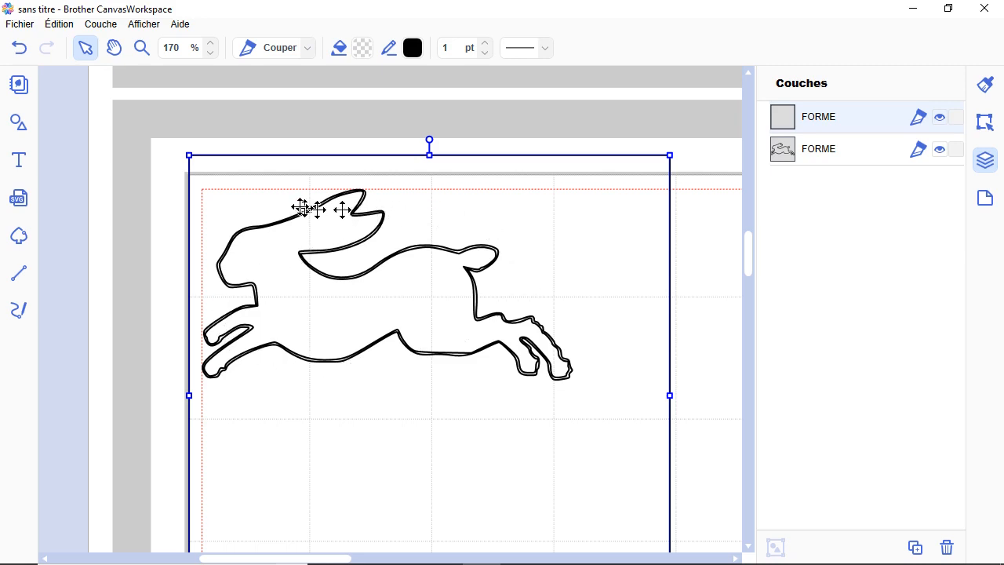
Step: Select the square and the rabbit together and divide them at their overlaps
left_click_drag(211, 123, 322, 293)
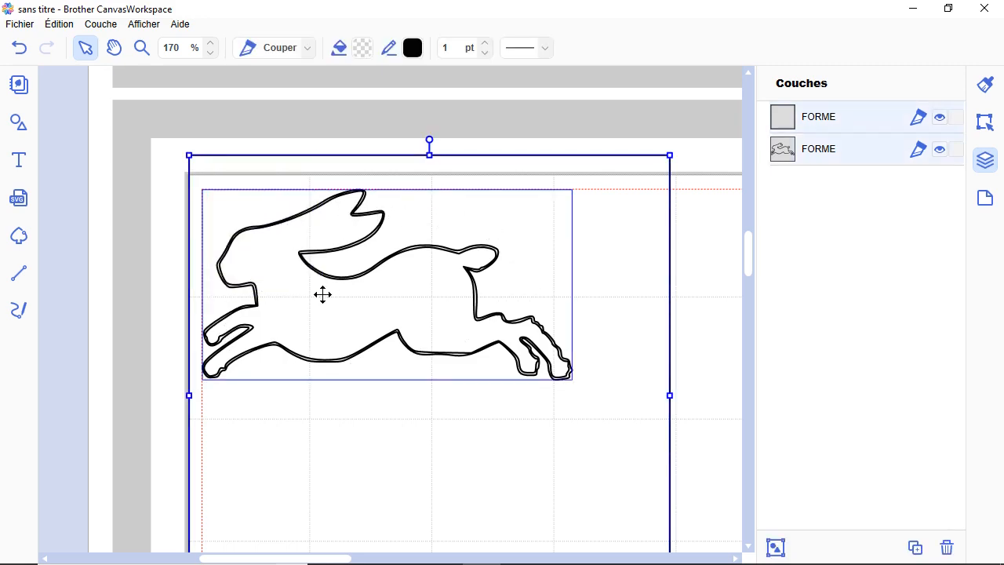
left_click(986, 130)
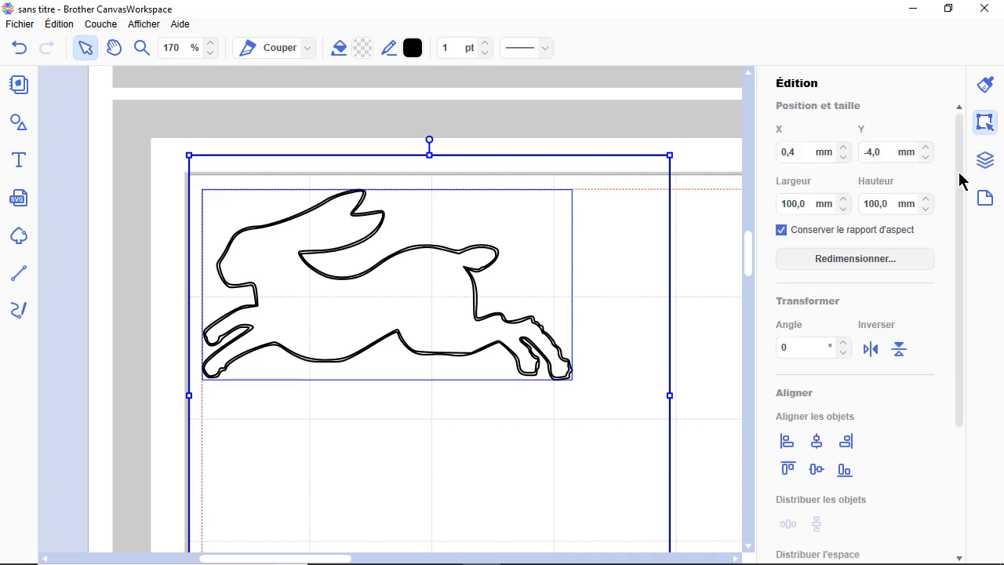
left_click_drag(961, 180, 965, 348)
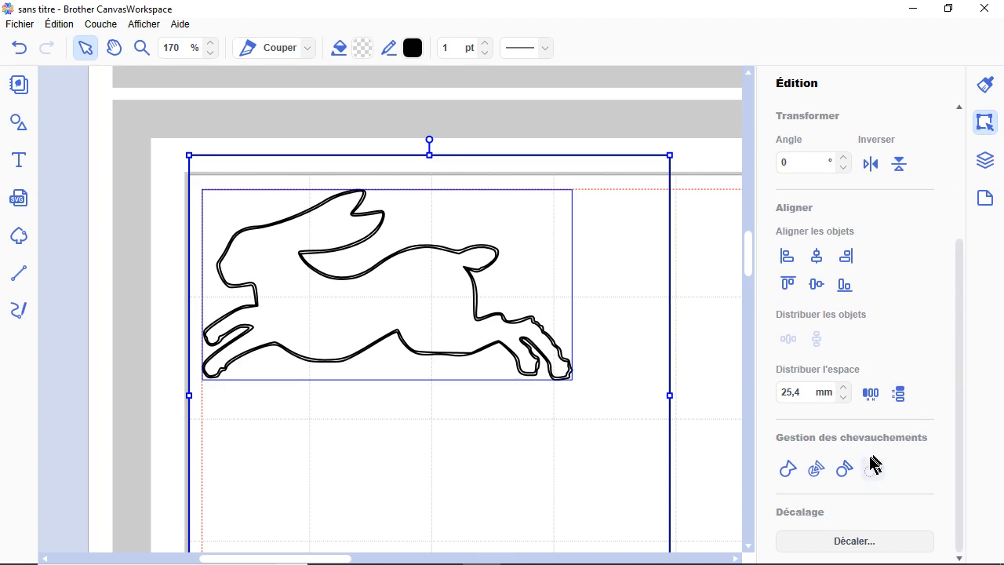
left_click(817, 474)
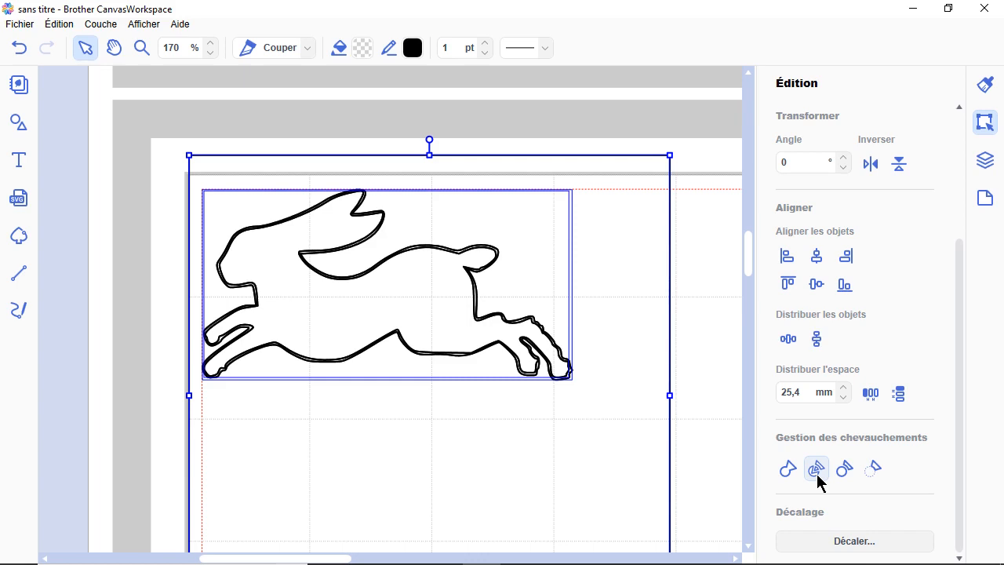
Step: Show the layer list again and delete the outer square piece around the rabbit
left_click(985, 161)
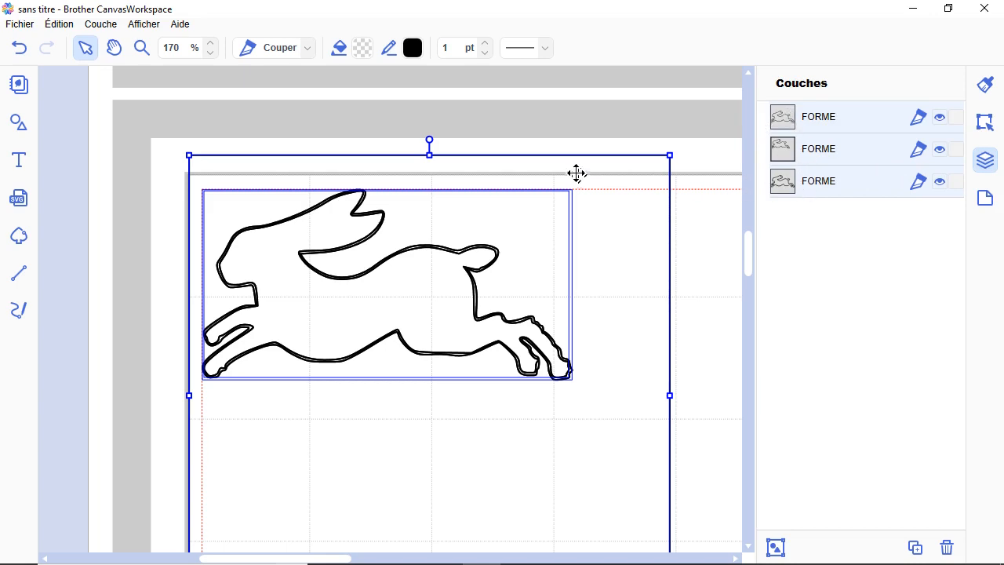
left_click(576, 132)
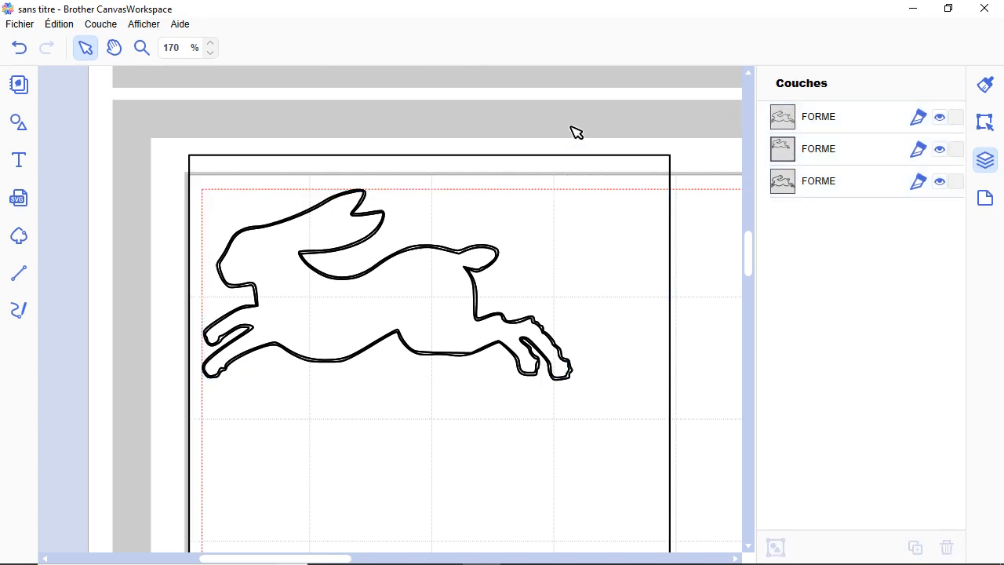
left_click(630, 201)
key("Delete")
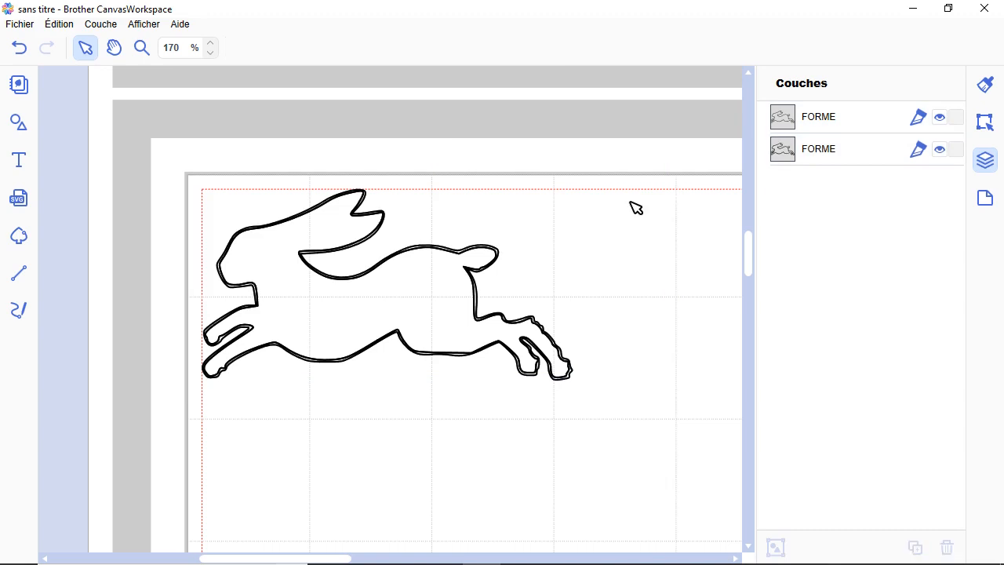
Step: Move the single-line inner rabbit down off the double-outlined one and delete the double-outlined rabbit
left_click(433, 267)
left_click_drag(433, 267, 450, 439)
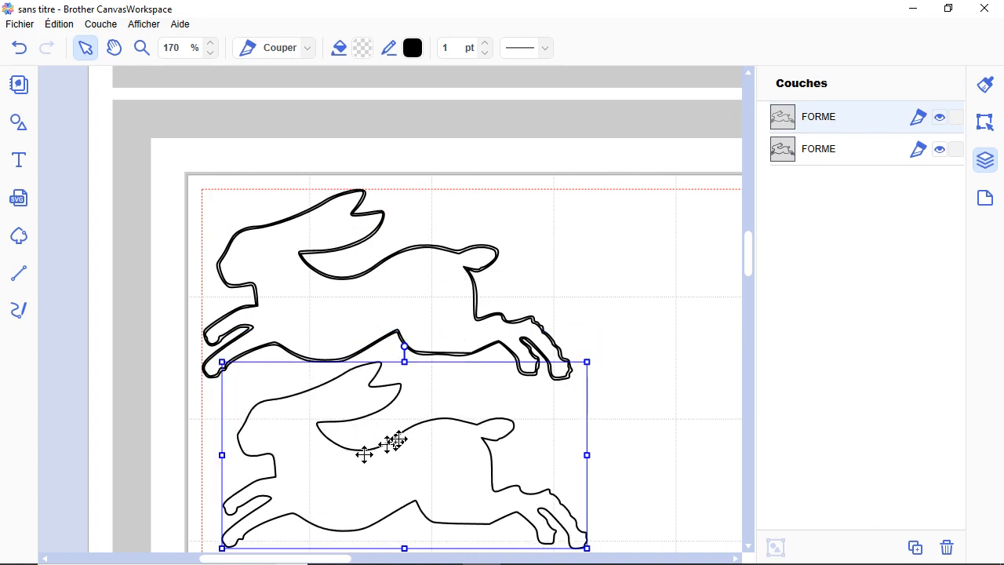
left_click(459, 252)
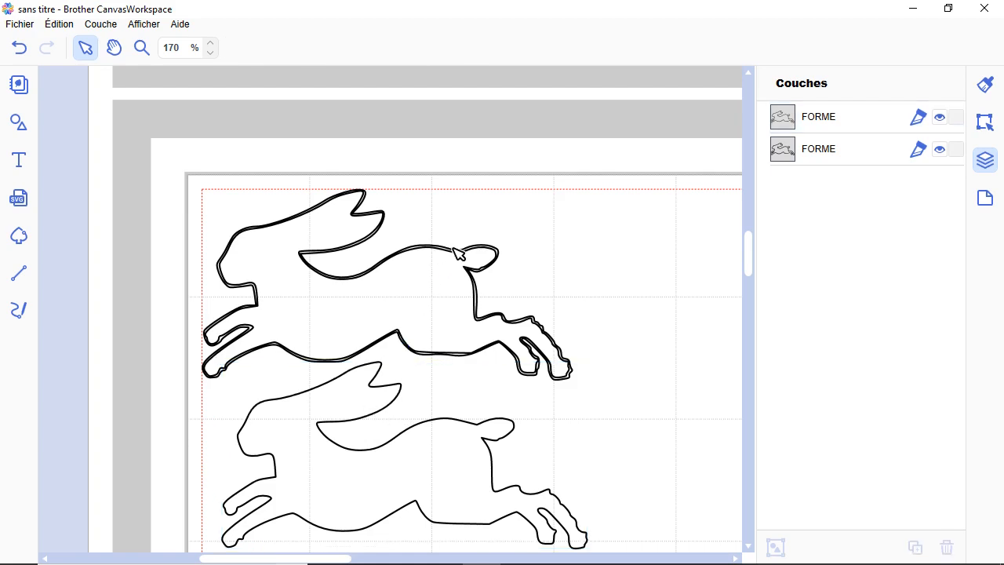
left_click(455, 252)
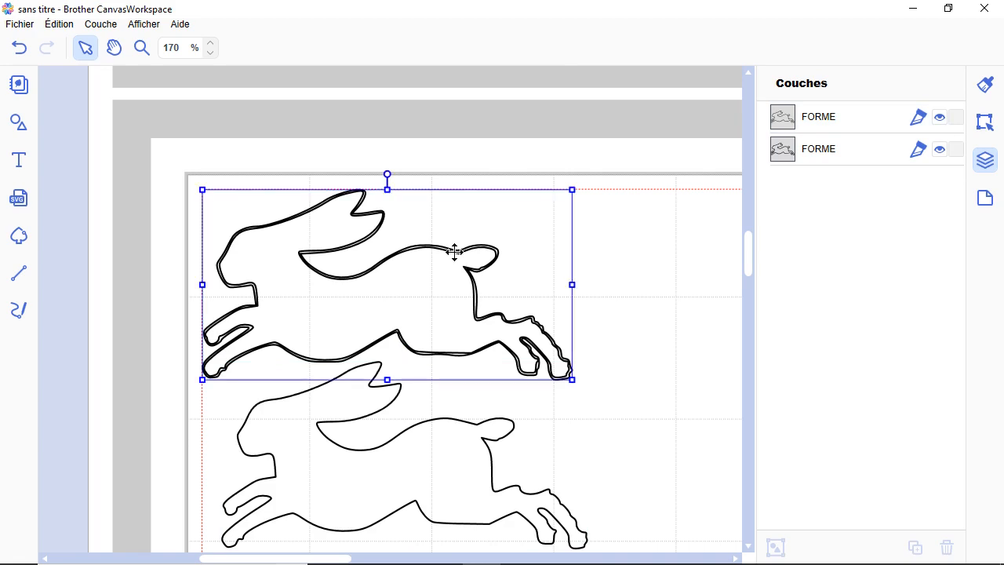
key("Delete")
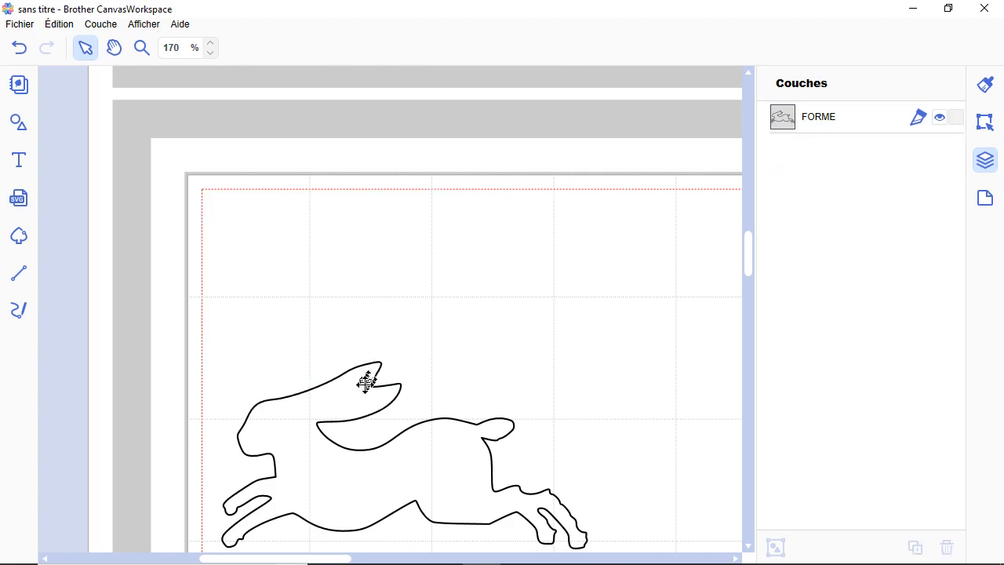
Step: Move the remaining single-line rabbit back up near the mat's upper-left corner
left_click(368, 388)
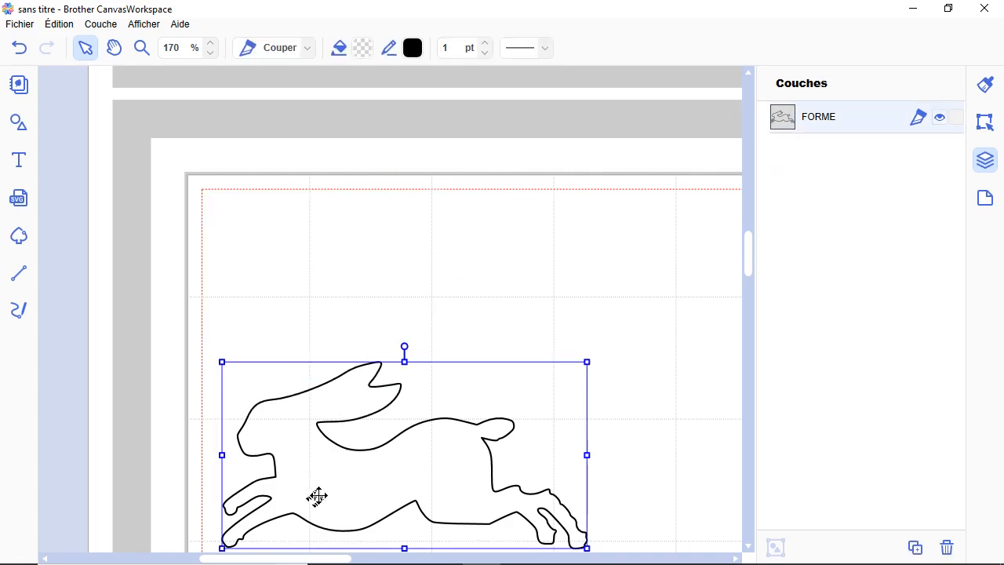
left_click_drag(327, 489, 343, 323)
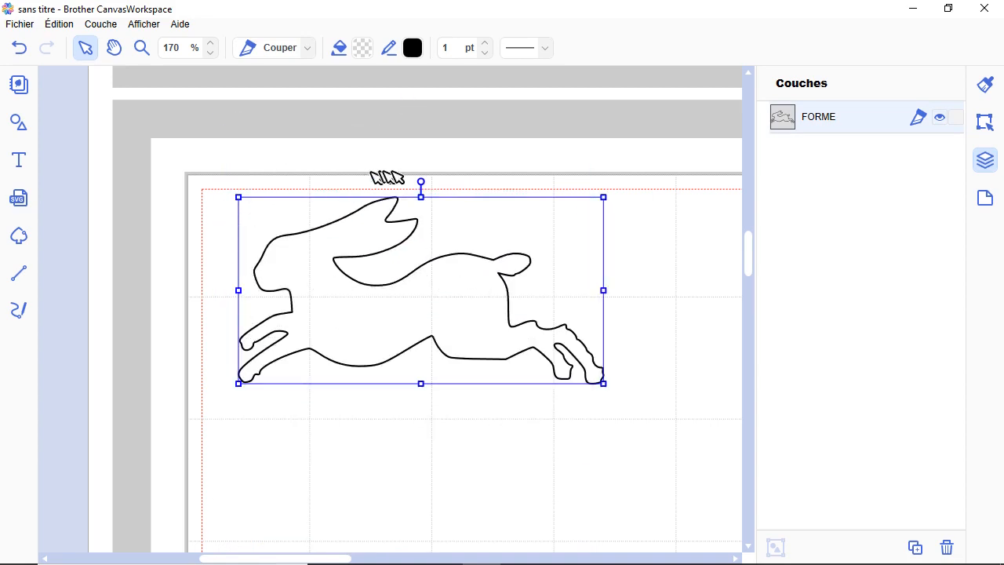